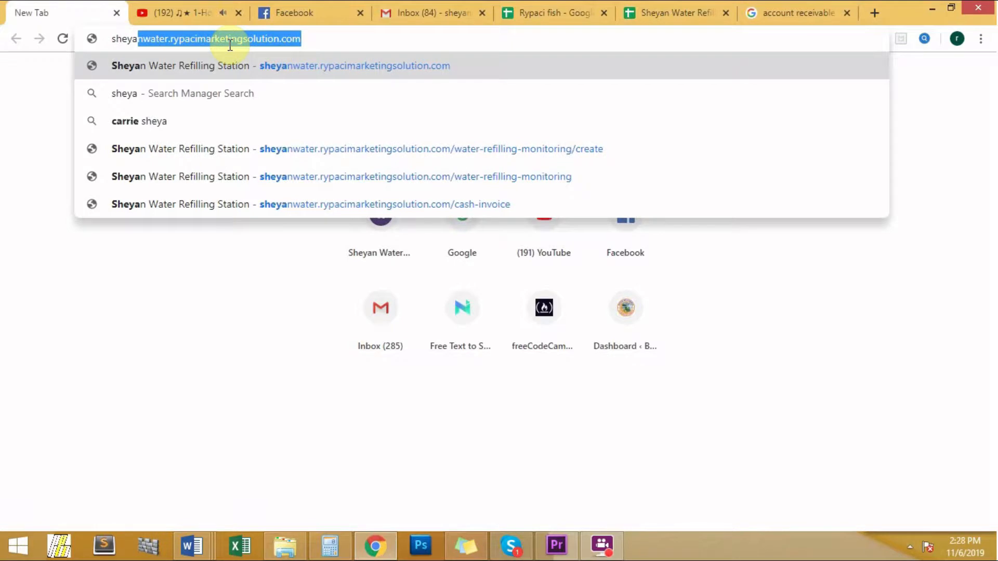
# Go to sheyanwater.rypacimarketingsolution.com and open its login page.
pyautogui.write('.rypacimarketingsol')
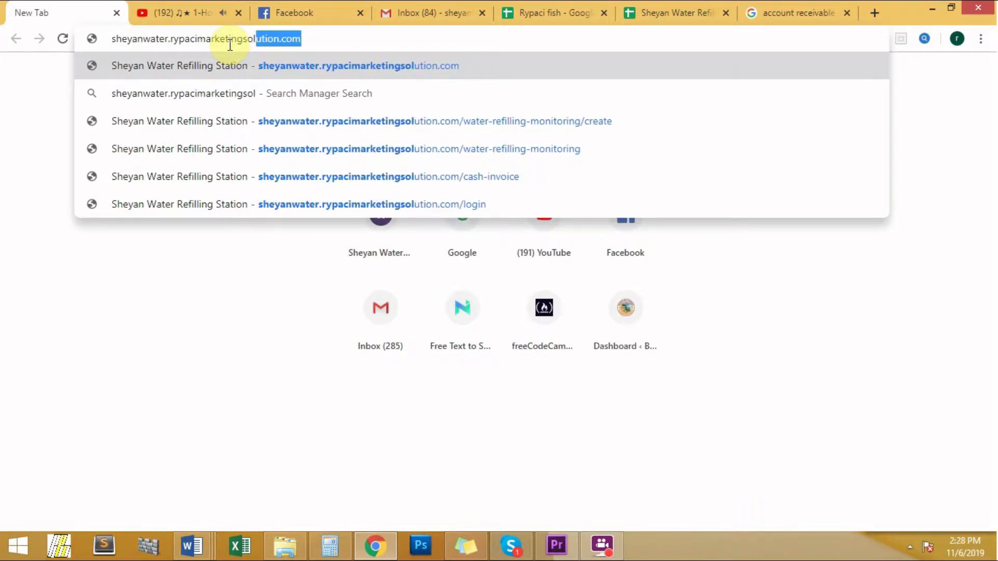
pyautogui.write('ution.com')
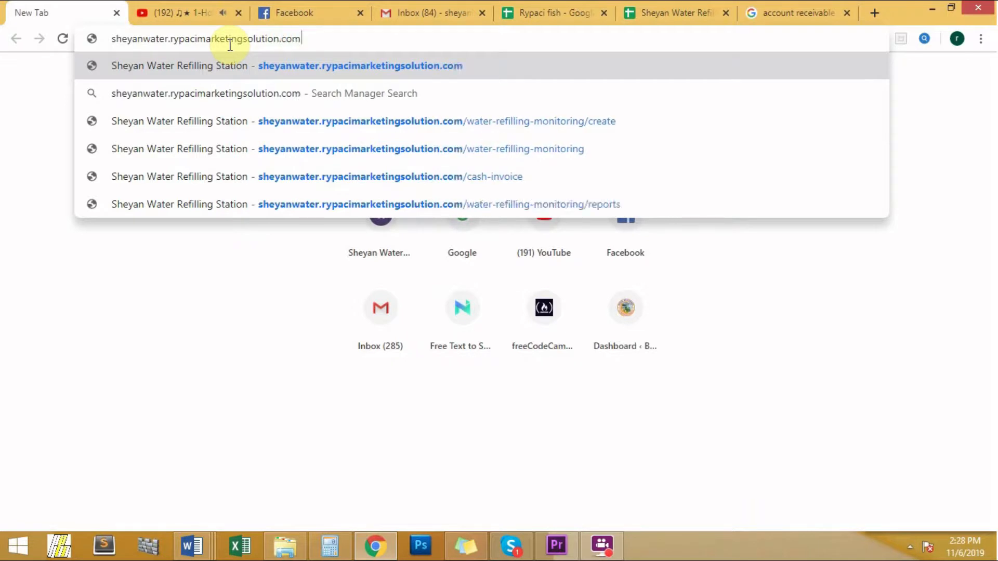
pyautogui.press('Return')
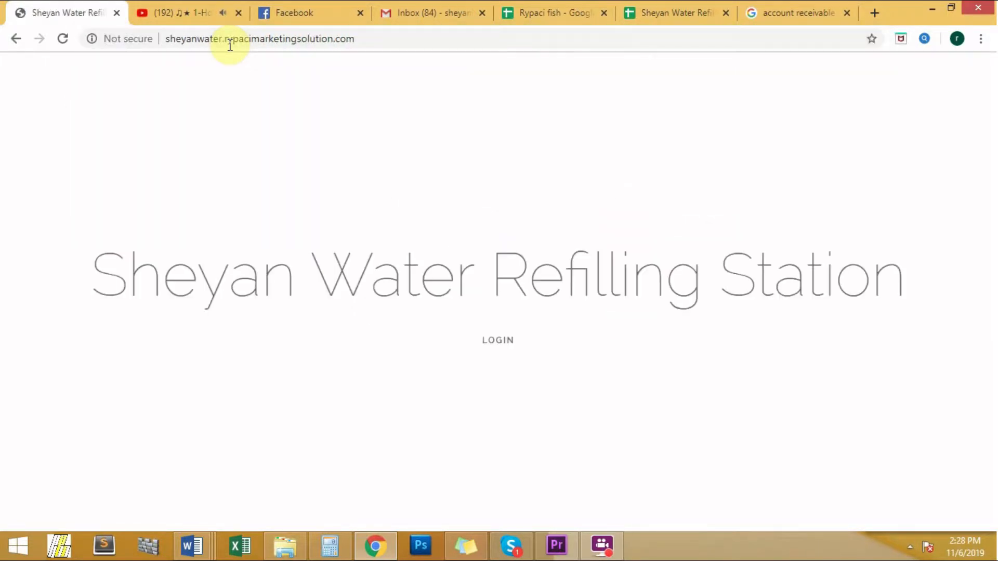
pyautogui.click(502, 343)
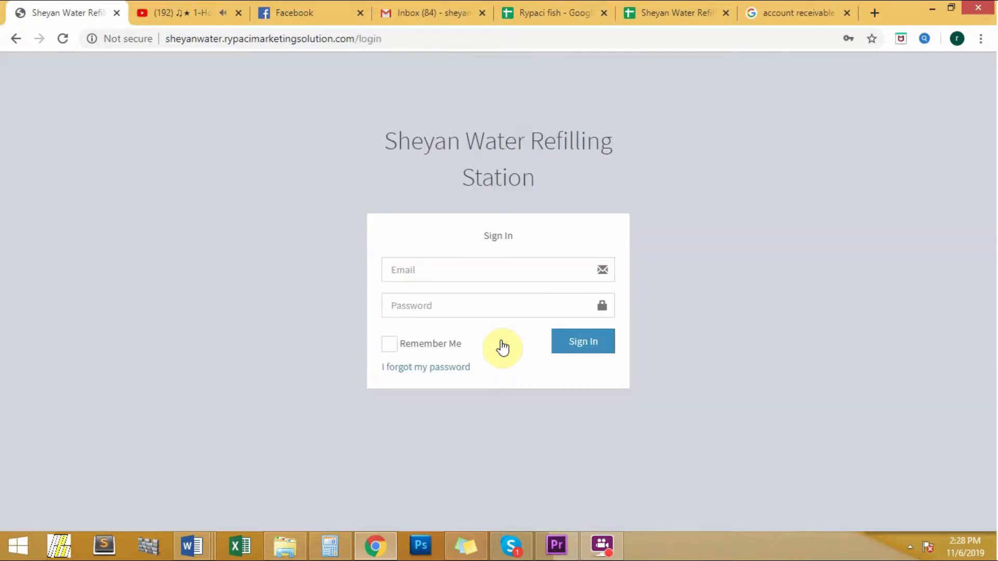
# Sign in to the water refilling station system with the account's e-mail and password.
pyautogui.click(484, 275)
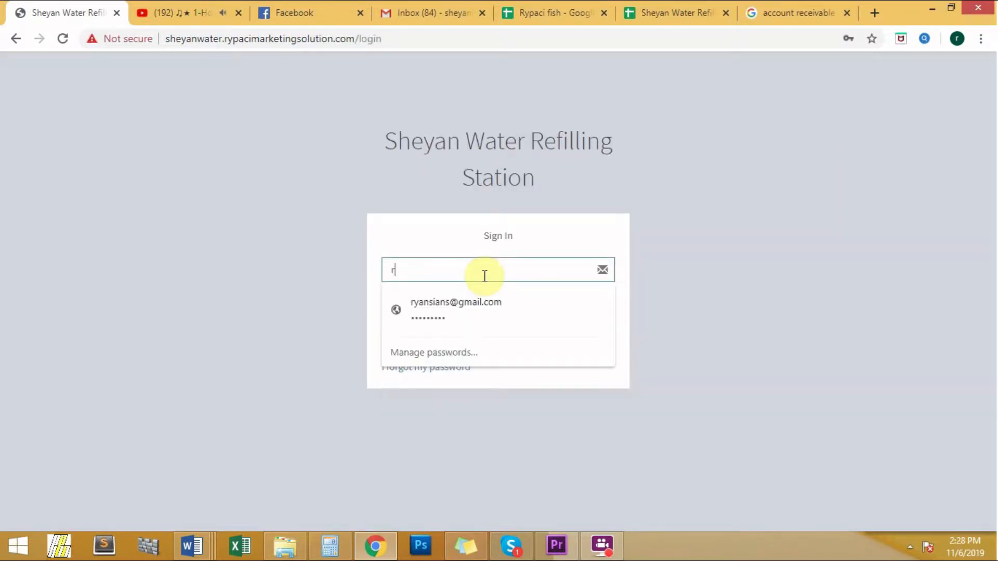
pyautogui.press('Tab')
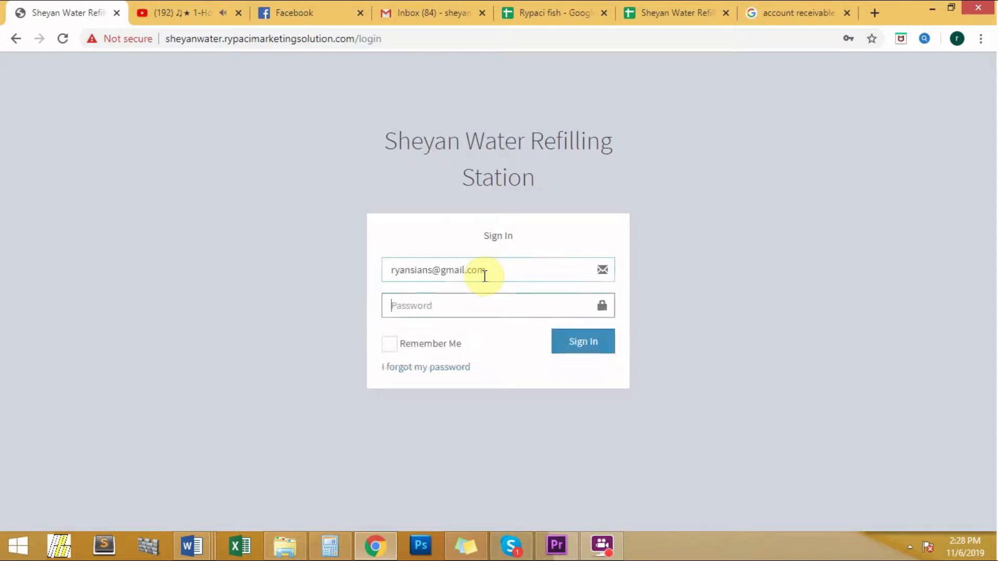
pyautogui.write('*******')
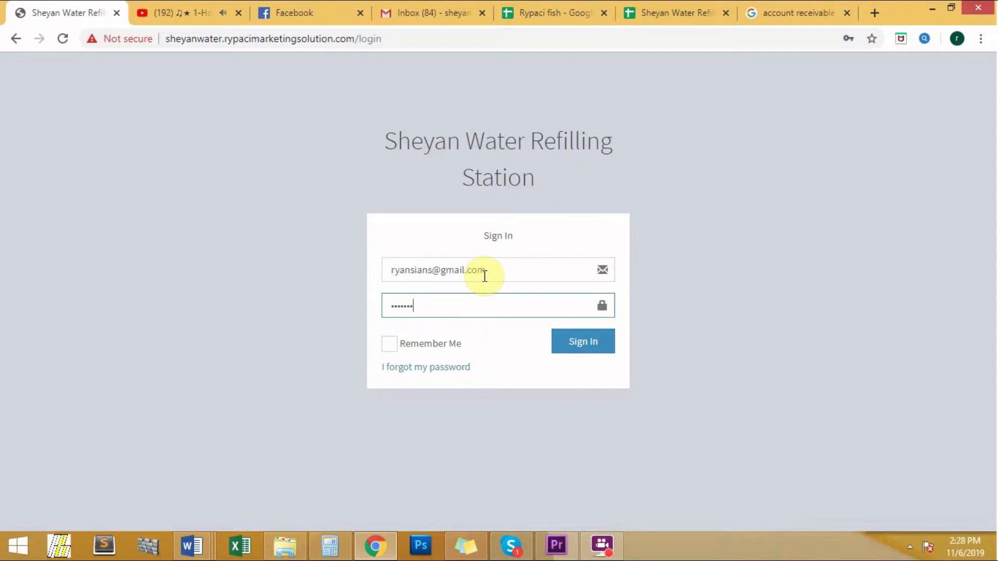
pyautogui.write('**')
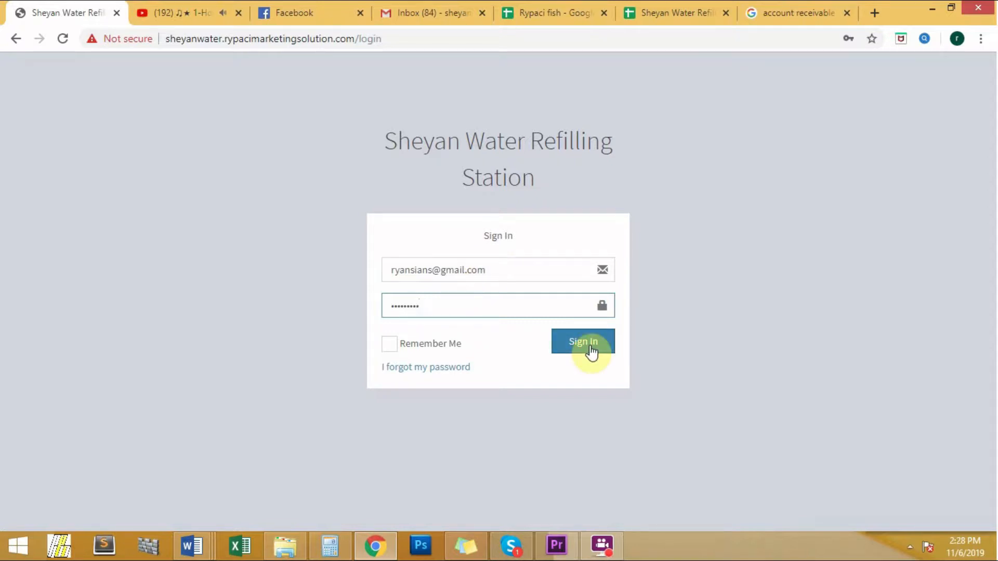
pyautogui.click(589, 349)
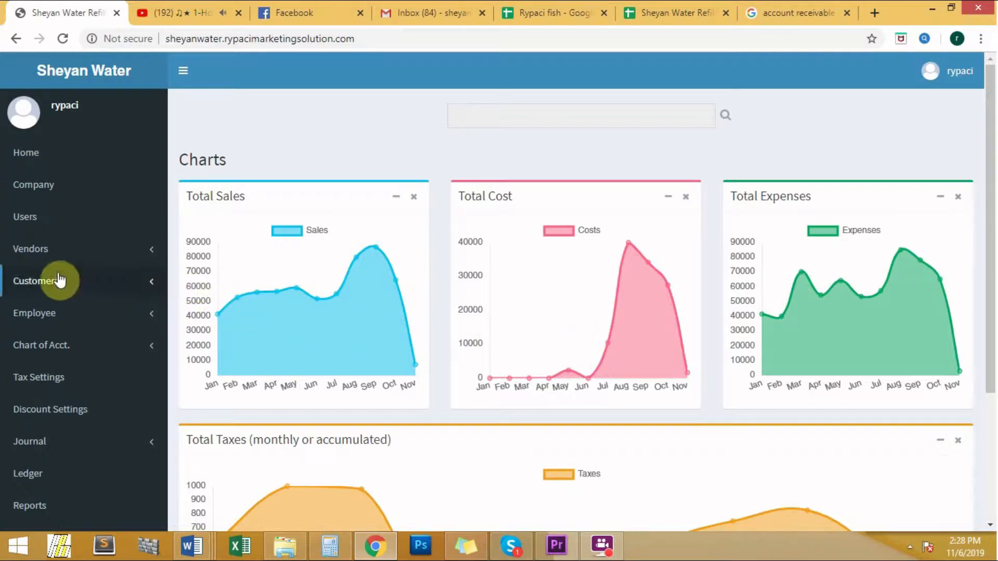
# Start a new credit invoice in the Trading section for customers.
pyautogui.click(159, 287)
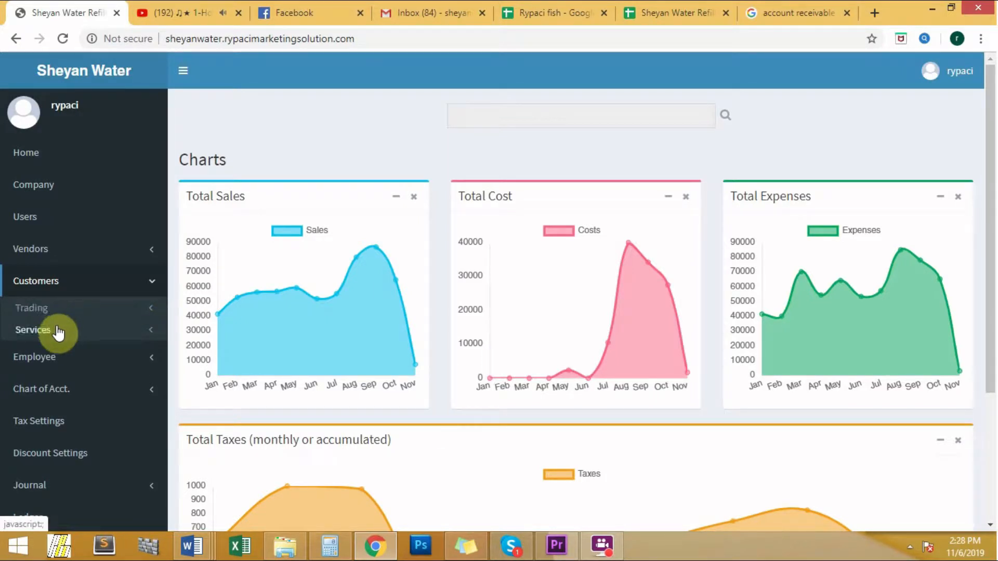
pyautogui.click(148, 318)
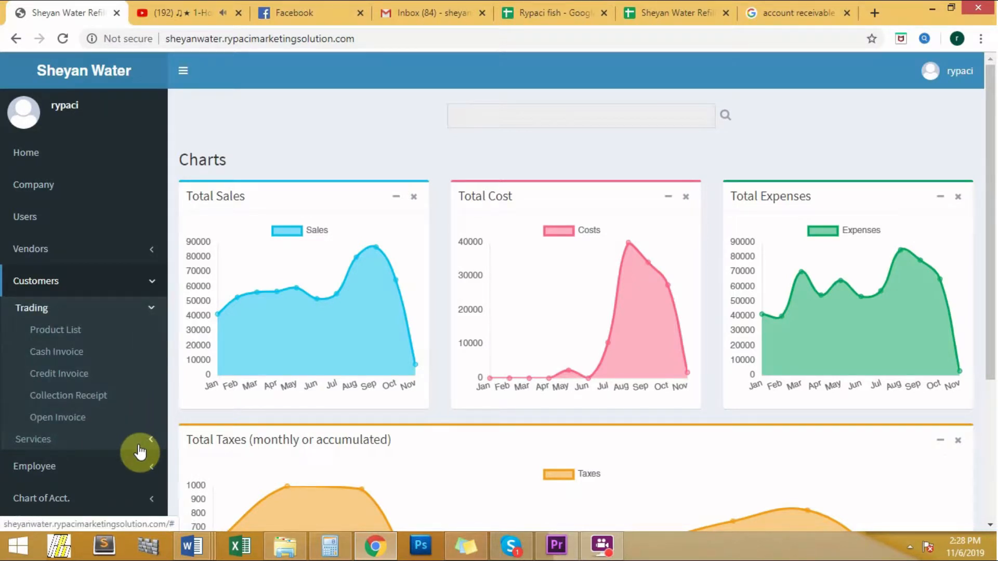
pyautogui.click(59, 375)
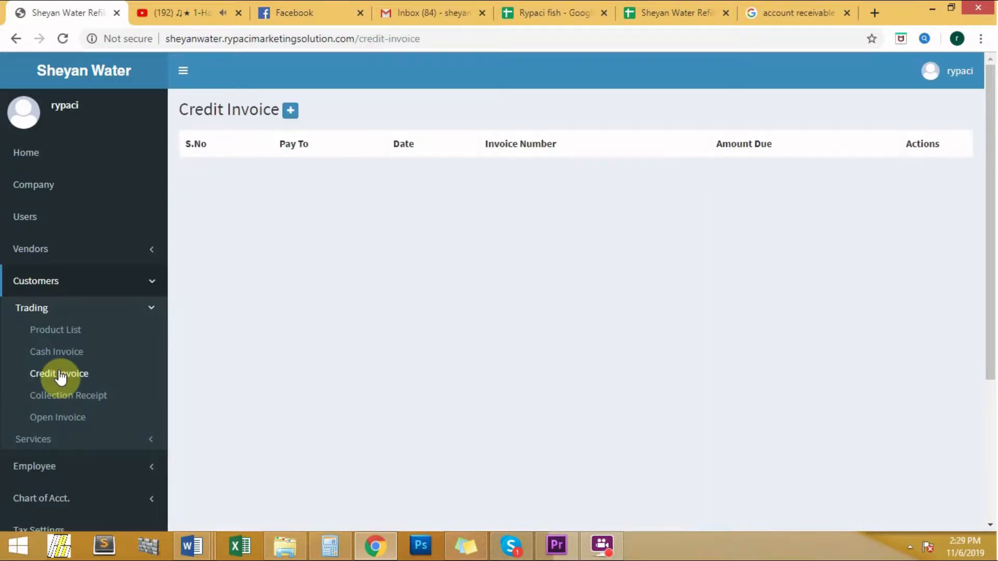
pyautogui.click(294, 115)
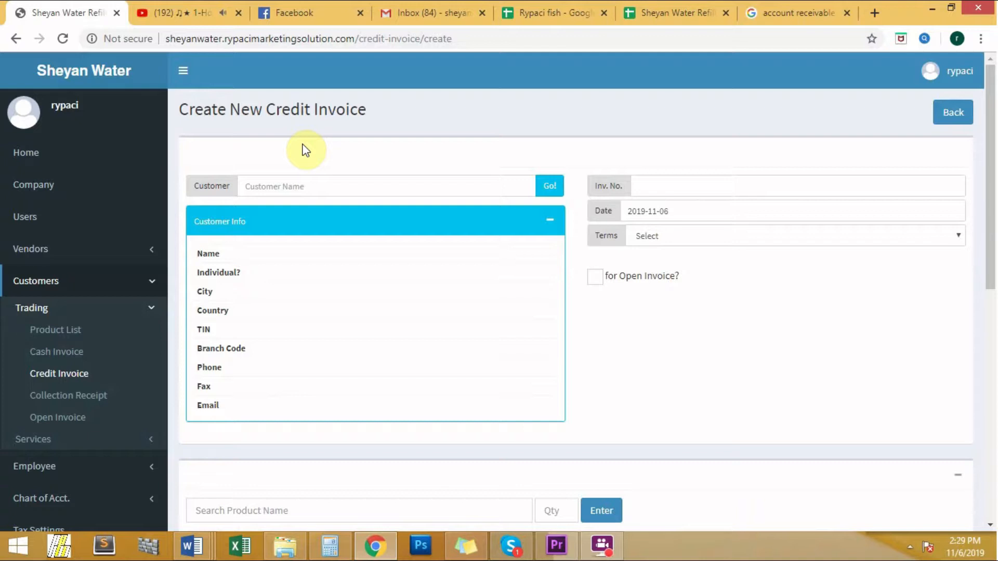
# Choose CASH as the invoice's customer and load the customer info.
pyautogui.click(298, 179)
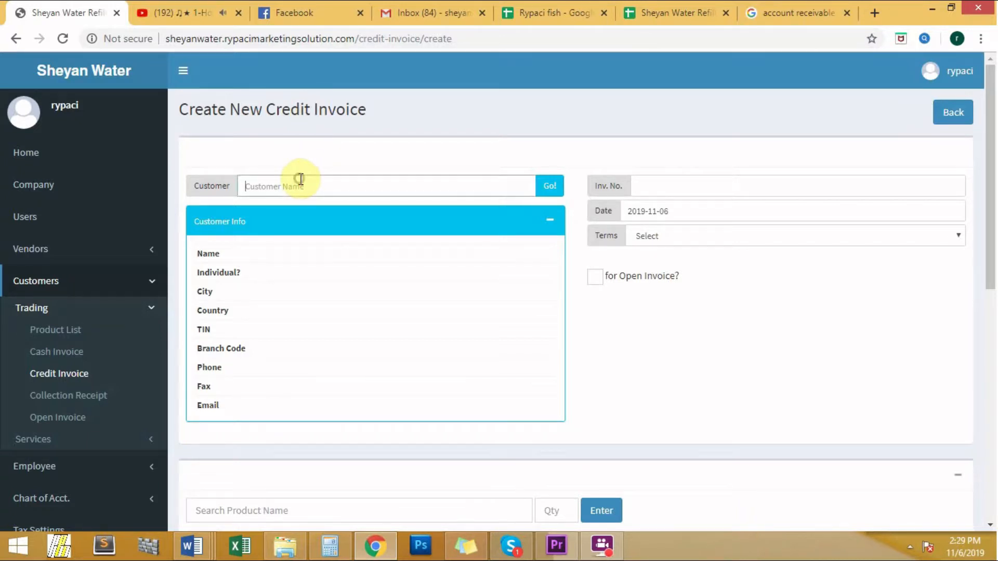
pyautogui.write('cas')
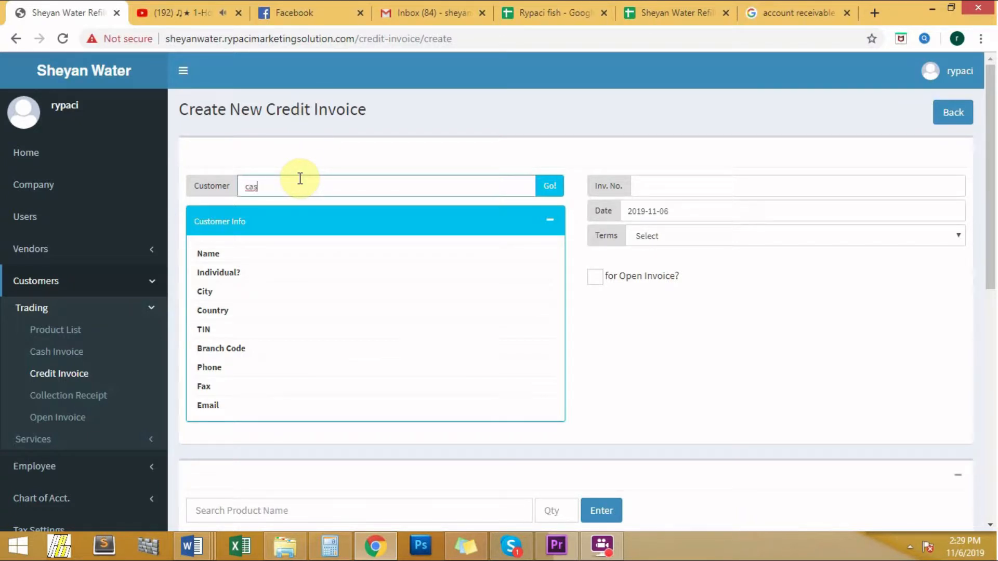
pyautogui.click(297, 222)
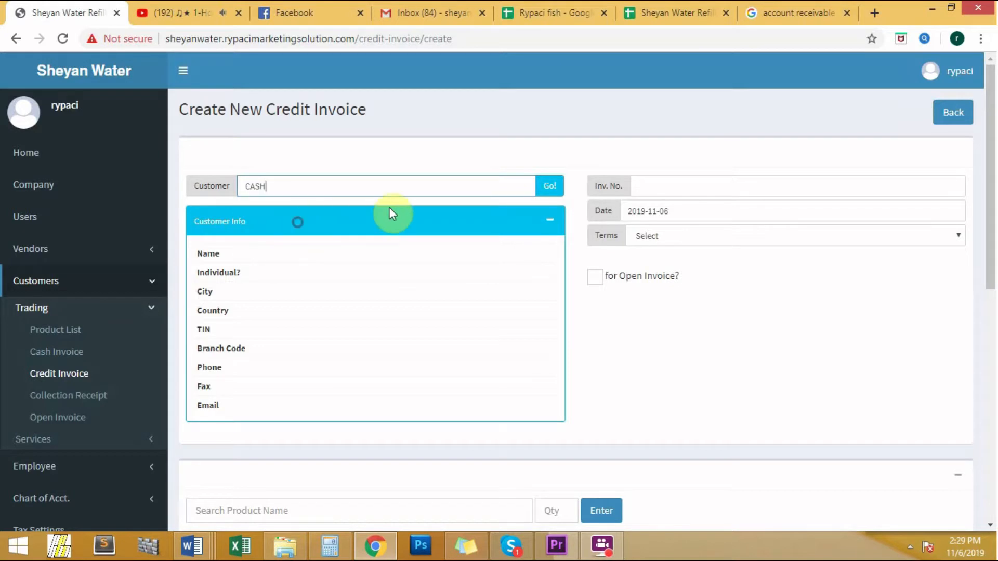
pyautogui.click(552, 189)
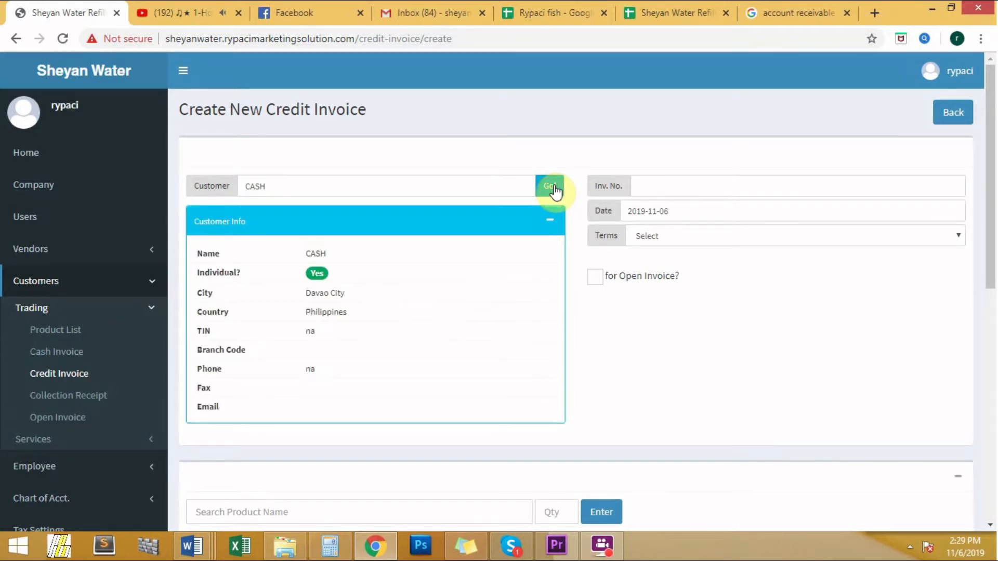
# Fill in the invoice header with number 000001, date 2019-11-05 and terms of 1 month.
pyautogui.click(644, 181)
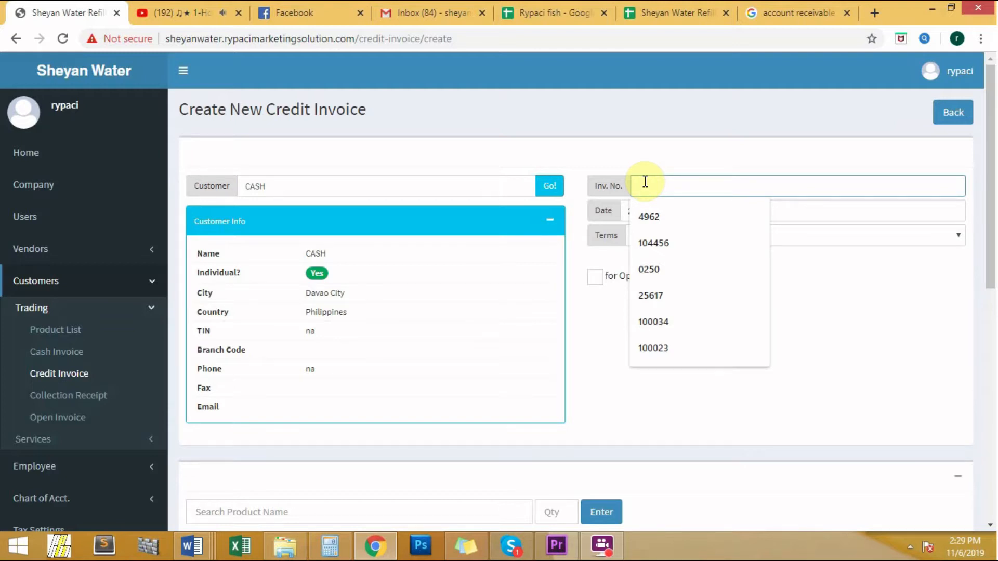
pyautogui.write('000001')
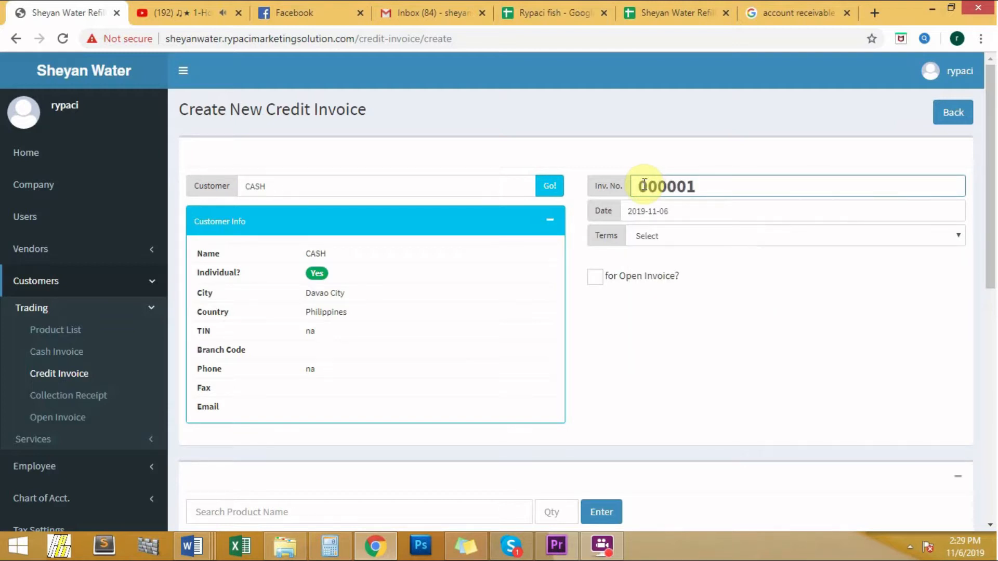
pyautogui.click(650, 210)
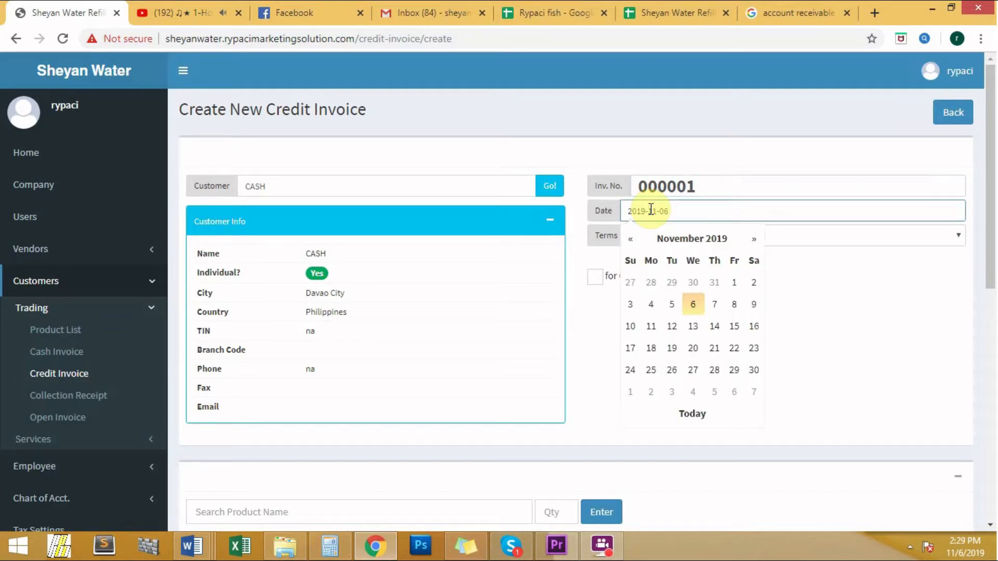
pyautogui.click(671, 304)
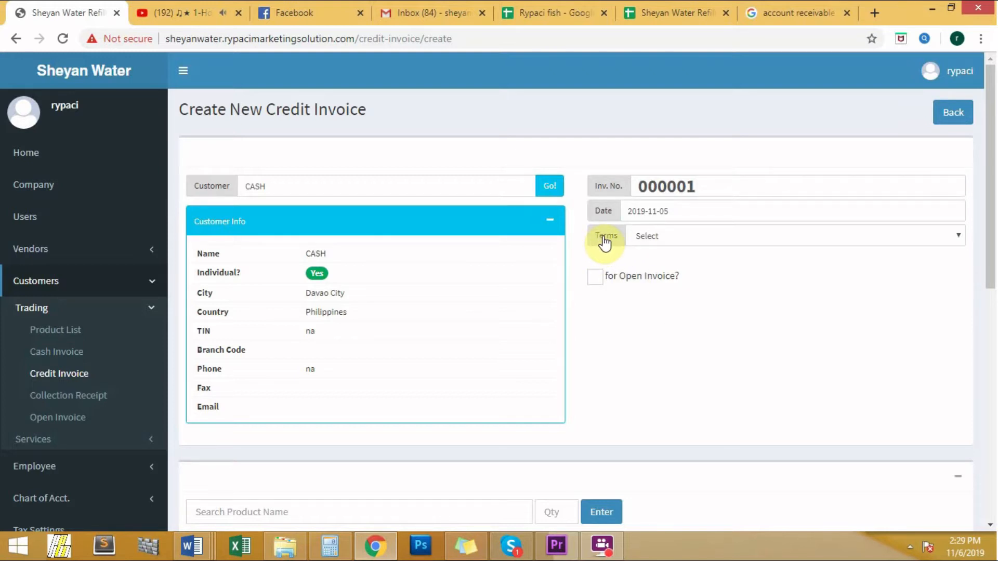
pyautogui.click(656, 238)
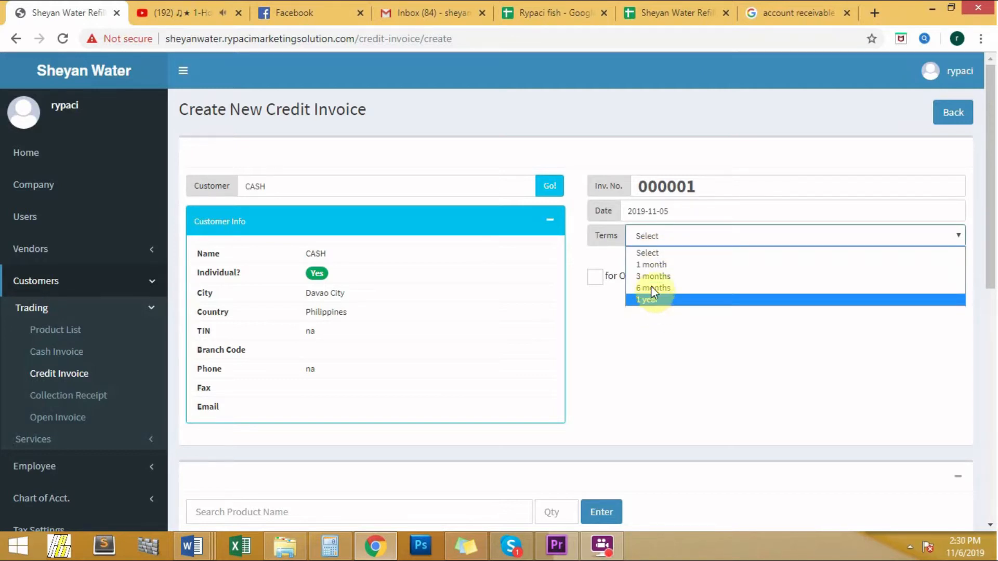
pyautogui.click(652, 266)
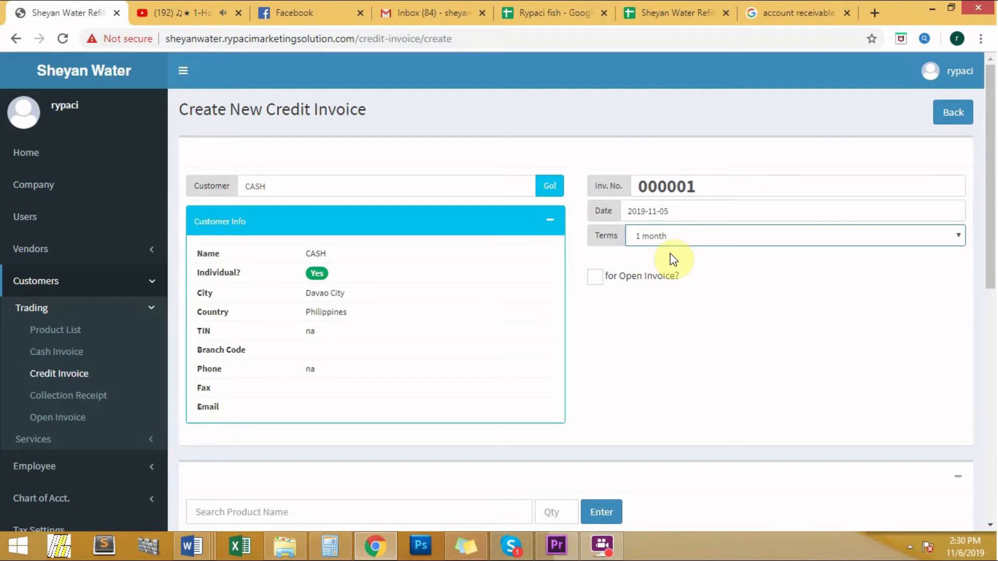
# Mark the credit invoice as being for an open invoice and link it to open invoice 000001.
pyautogui.click(595, 278)
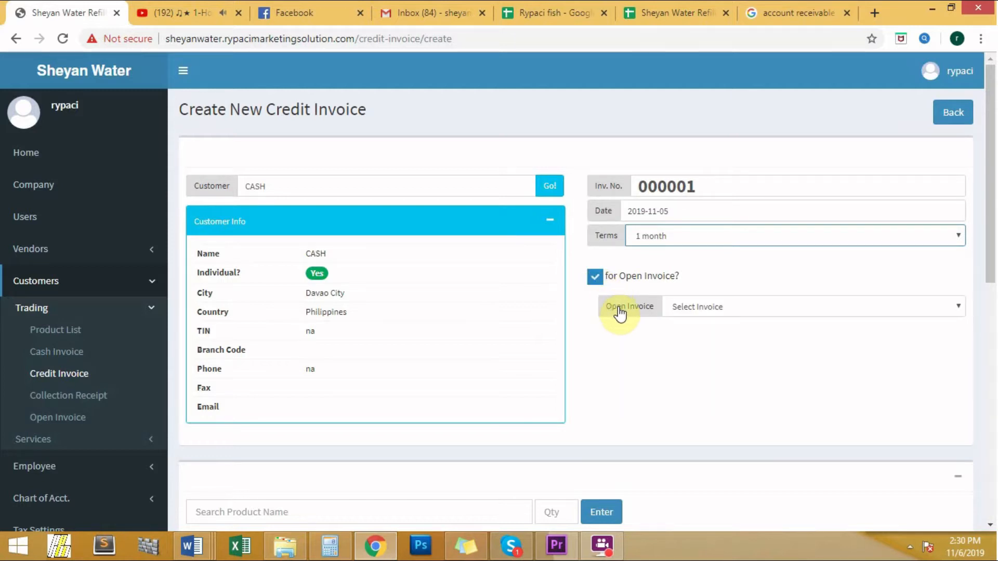
pyautogui.click(890, 306)
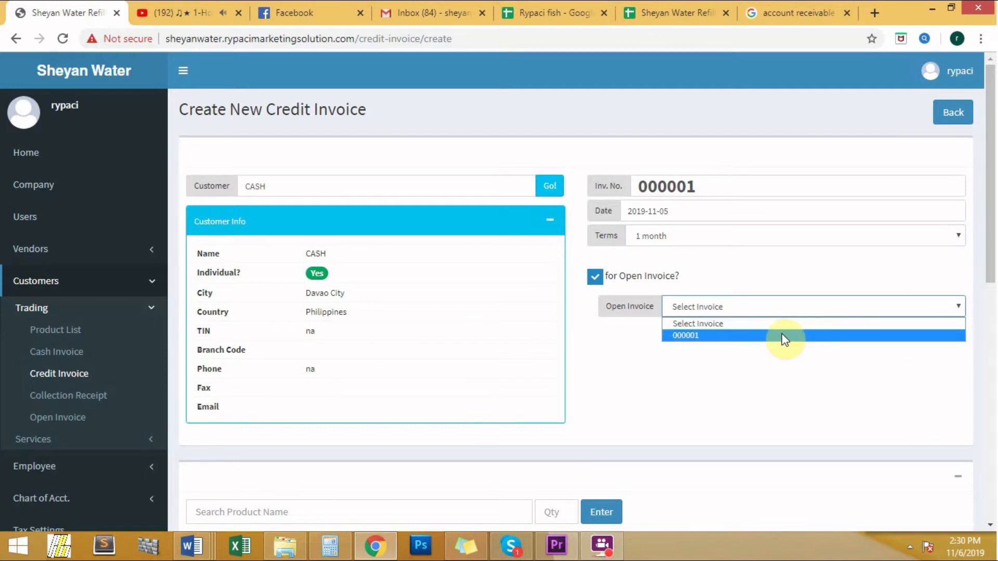
pyautogui.click(725, 341)
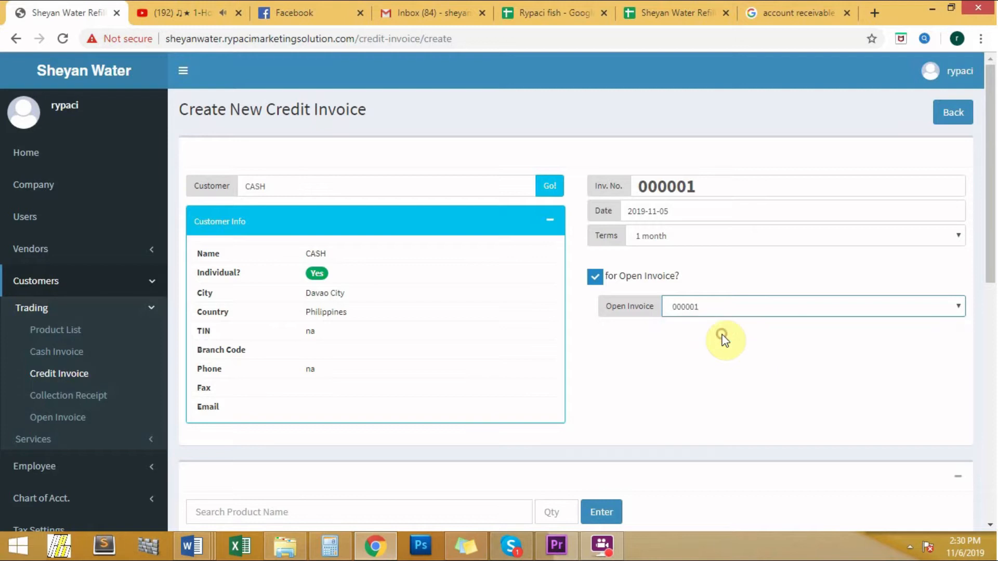
# Add the product Deliver (5gal) - Purified Water to the invoice with a quantity of 4.
pyautogui.scroll(-5, 685, 367)
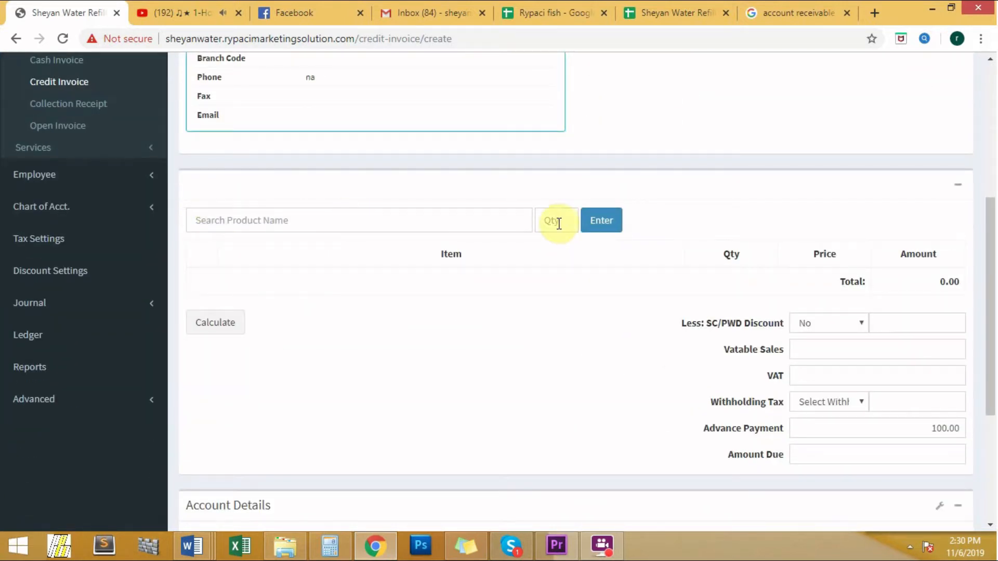
pyautogui.click(453, 225)
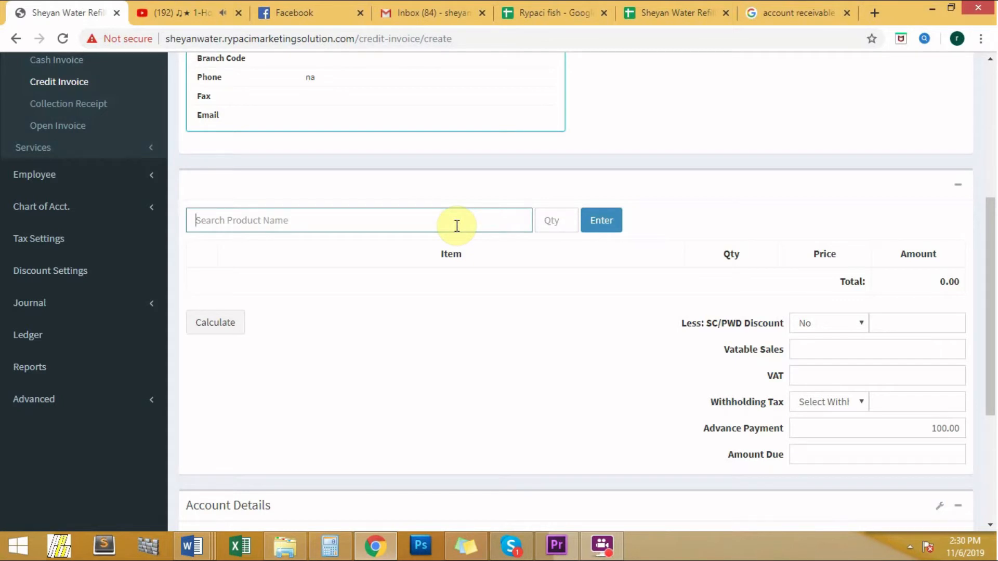
pyautogui.write('de')
pyautogui.click(450, 337)
pyautogui.click(554, 221)
pyautogui.write('4')
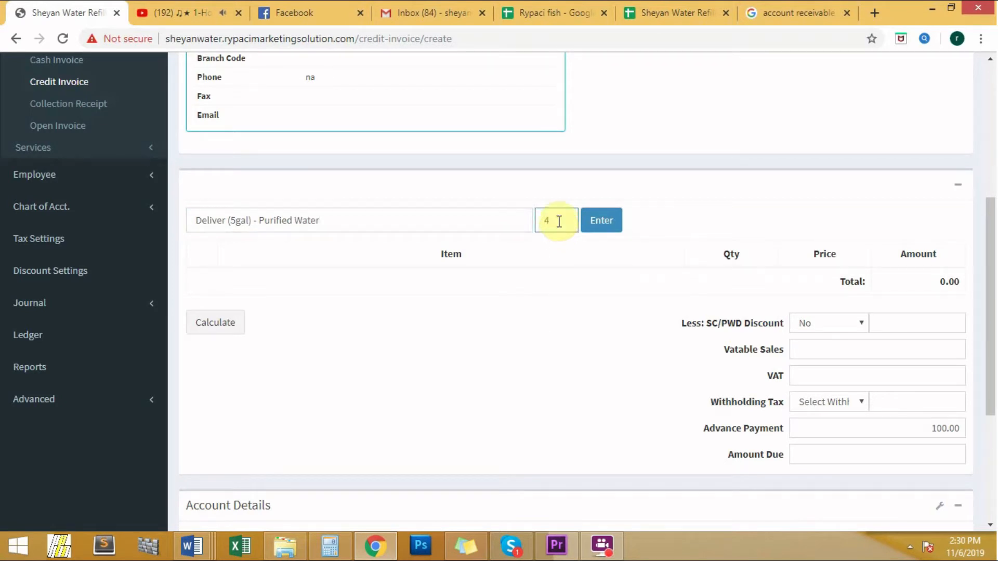
pyautogui.click(597, 227)
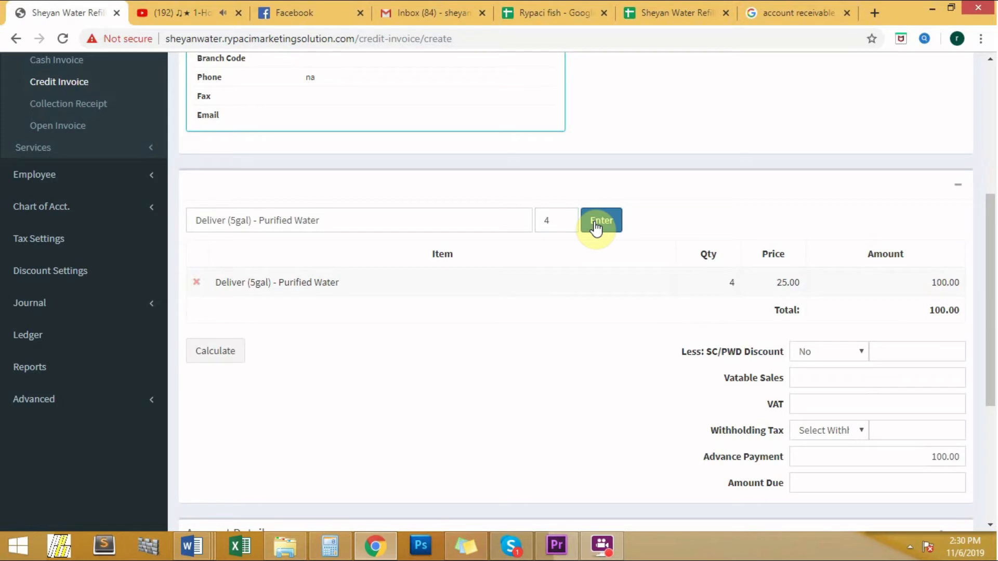
# Calculate the invoice's taxes and amount due with an advance payment of 100.00.
pyautogui.scroll(-1, 596, 228)
pyautogui.scroll(-1, 596, 227)
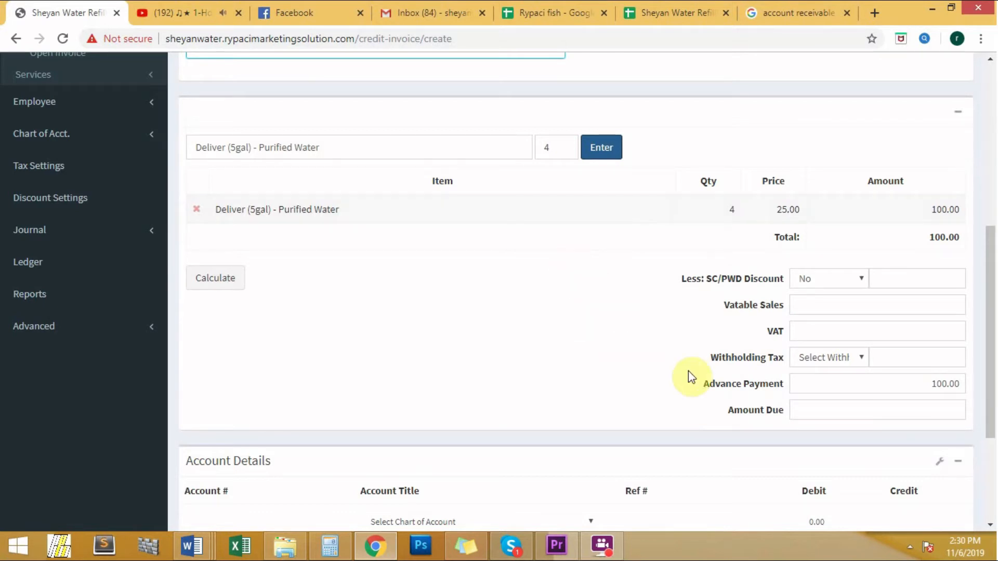
pyautogui.click(949, 388)
pyautogui.write('100.00')
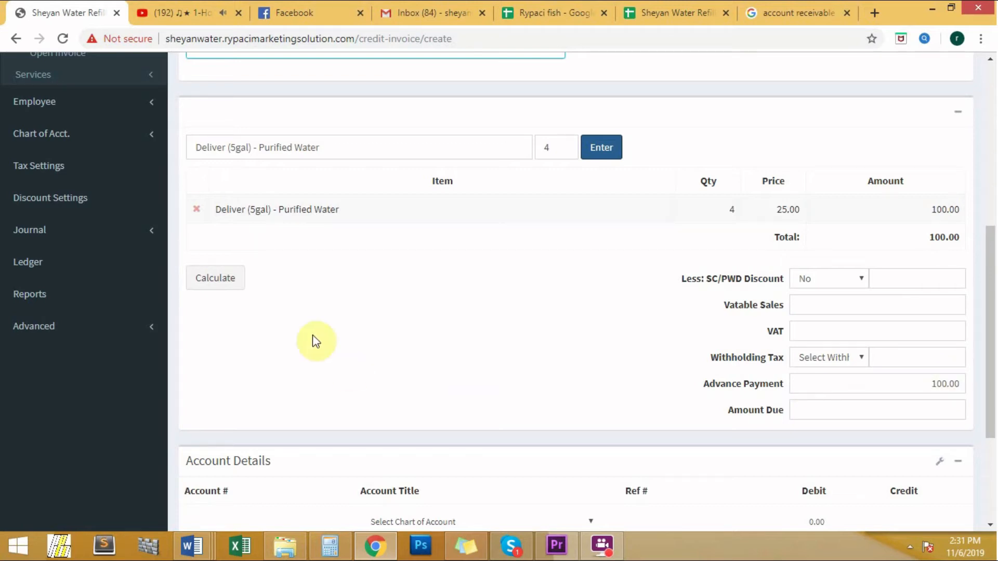
pyautogui.click(217, 285)
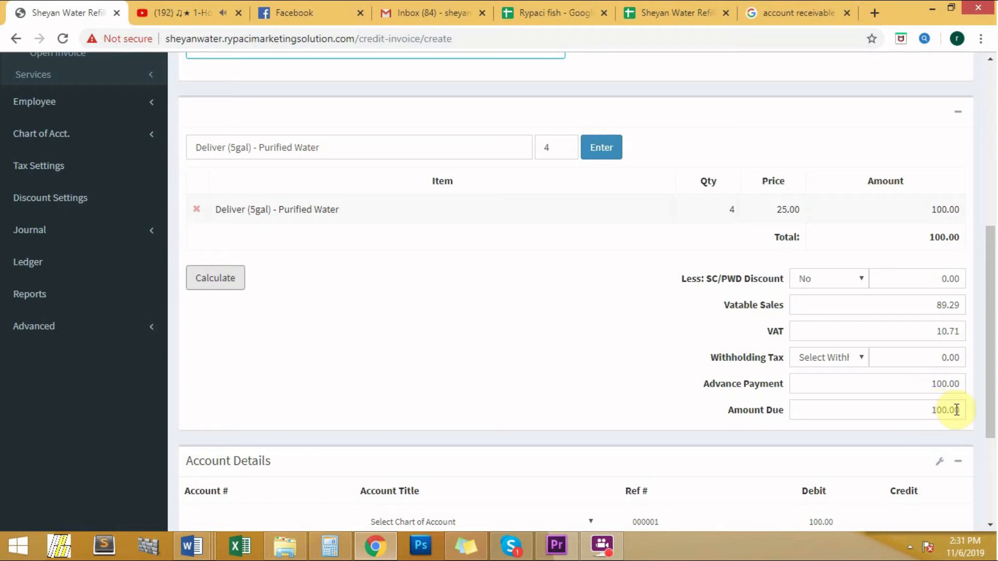
# Assign TRADE RECEIVABLES as the account title of the debit entry and create the credit invoice.
pyautogui.scroll(-3, 935, 403)
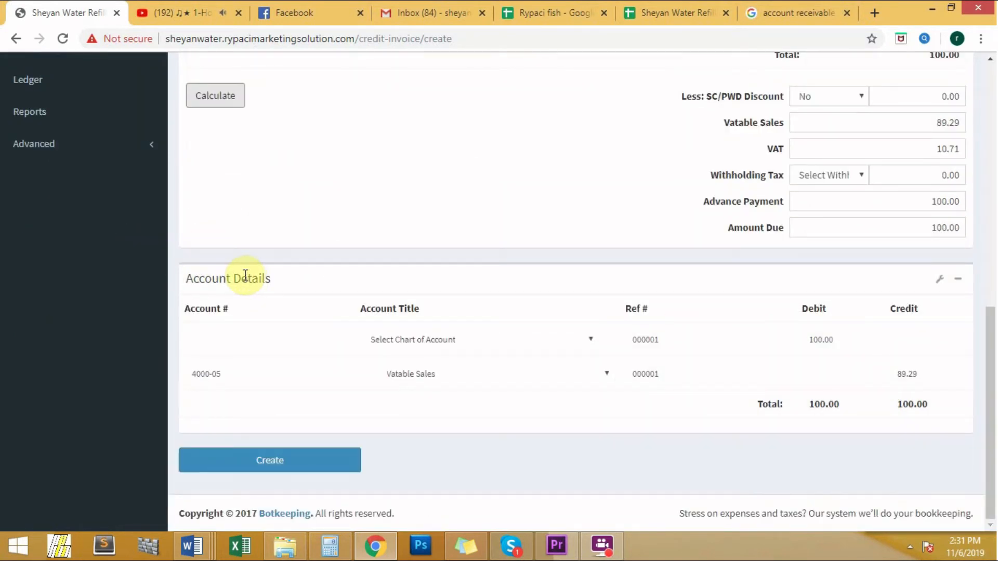
pyautogui.click(383, 339)
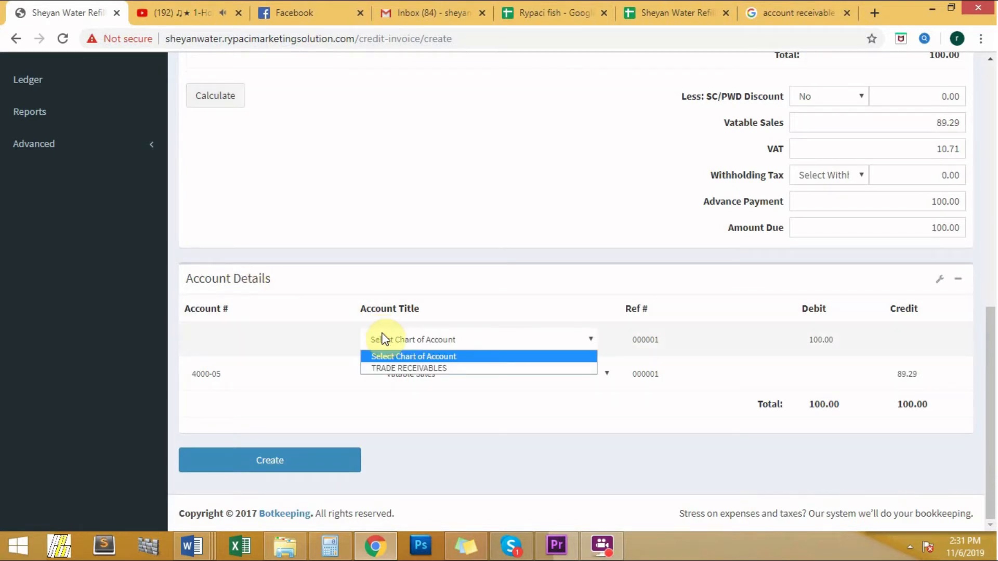
pyautogui.click(413, 369)
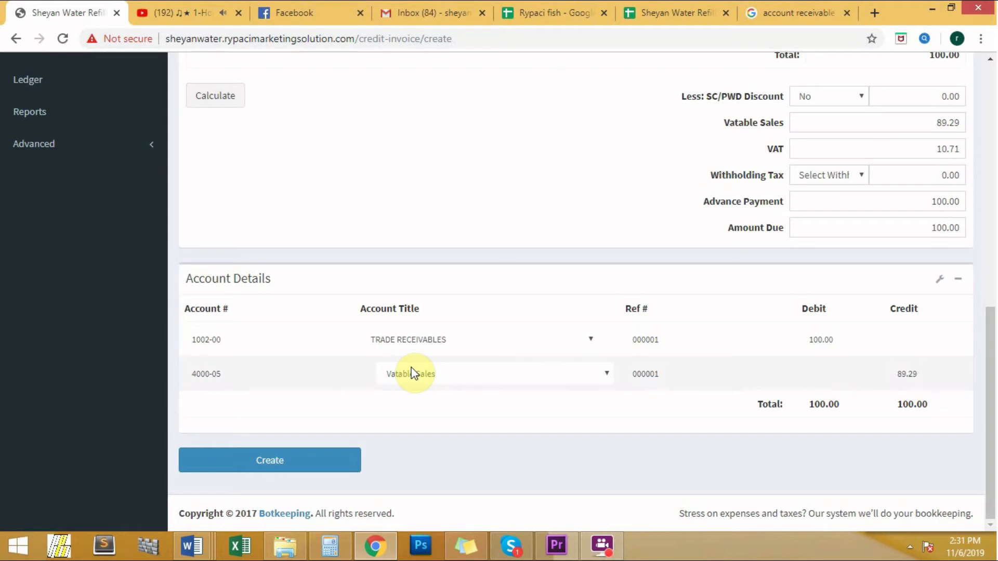
pyautogui.click(313, 462)
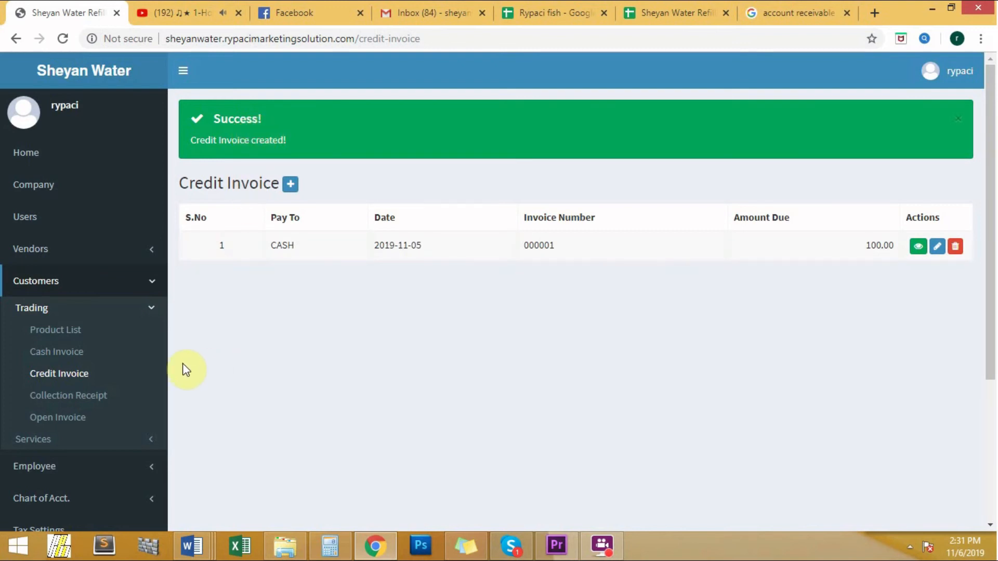
# Open the list of open invoices in the Trading section for customers.
pyautogui.click(58, 422)
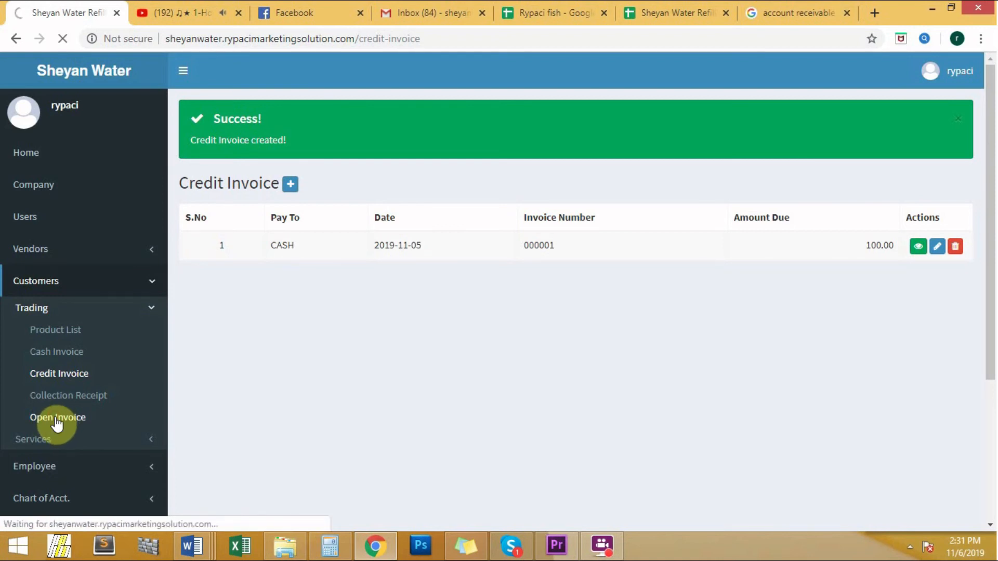